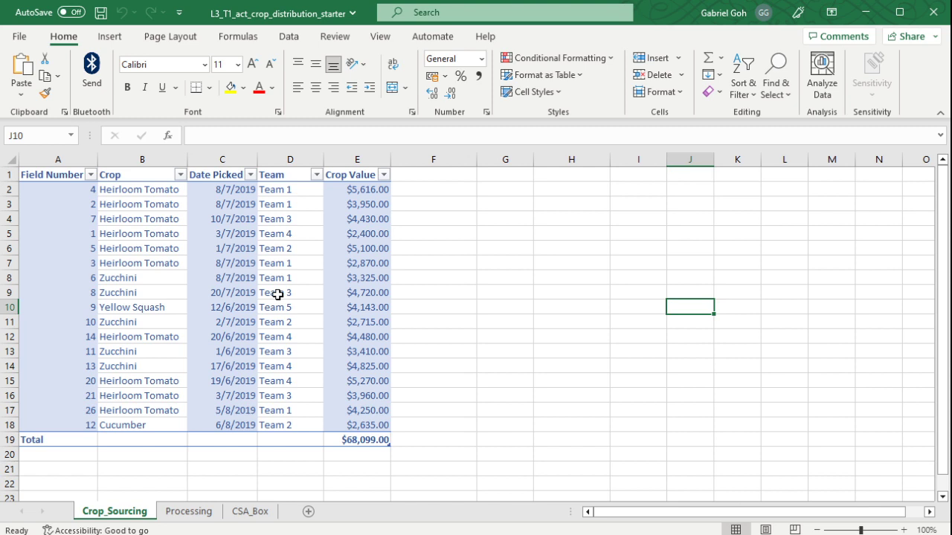
Step: Try to rename the crop table on the Crop_Sourcing sheet to "Crop Sourcing", with a space
{"action": "left_click", "coordinate": [278, 294]}
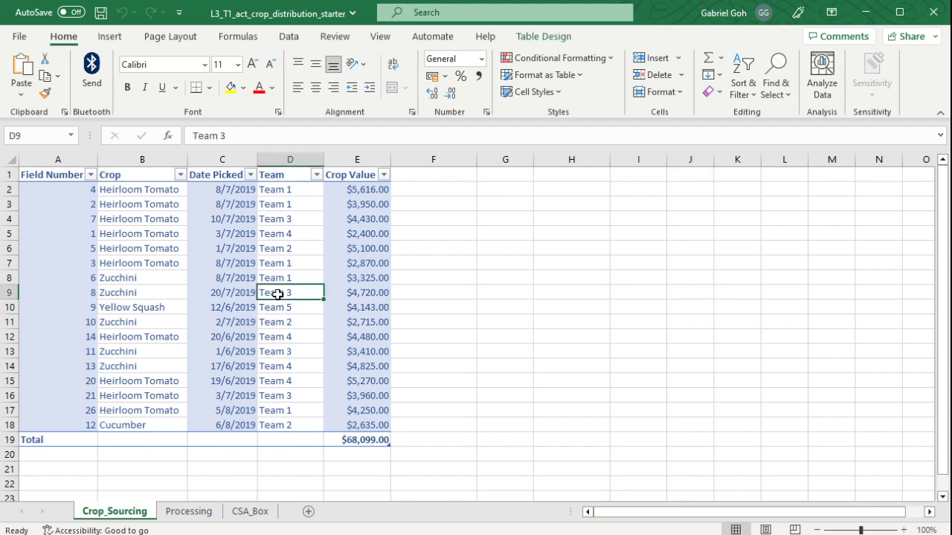
{"action": "left_click", "coordinate": [537, 283]}
{"action": "left_click", "coordinate": [278, 292]}
{"action": "left_click", "coordinate": [543, 37]}
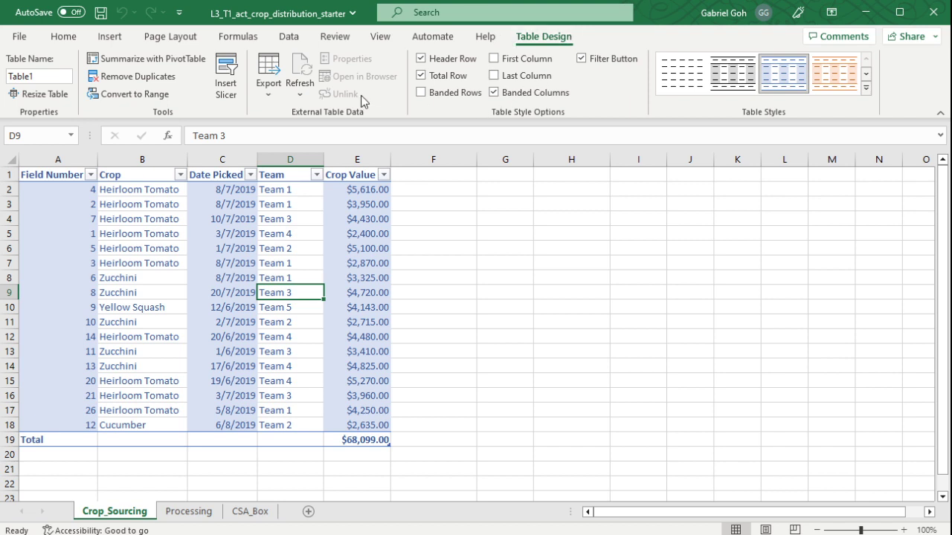
{"action": "left_click", "coordinate": [62, 75]}
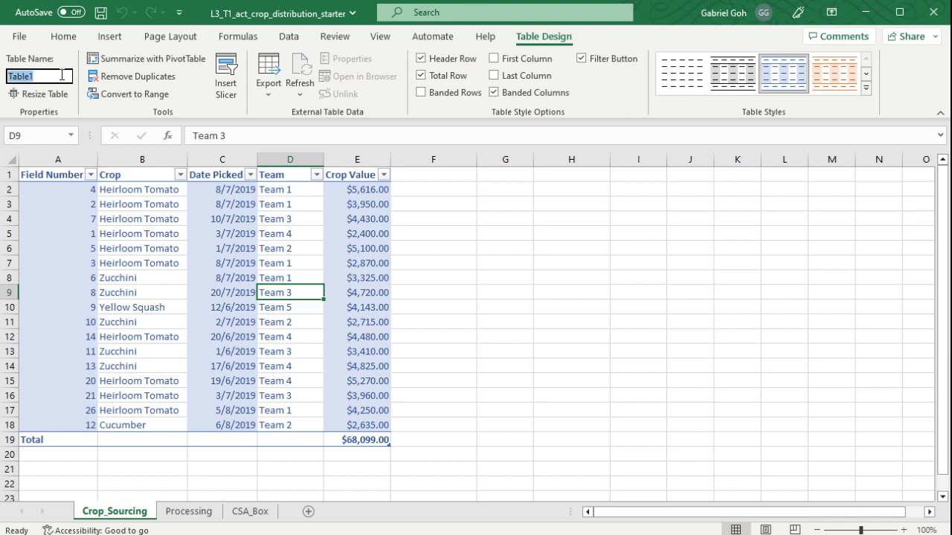
{"action": "type", "text": "Crop Sourcing"}
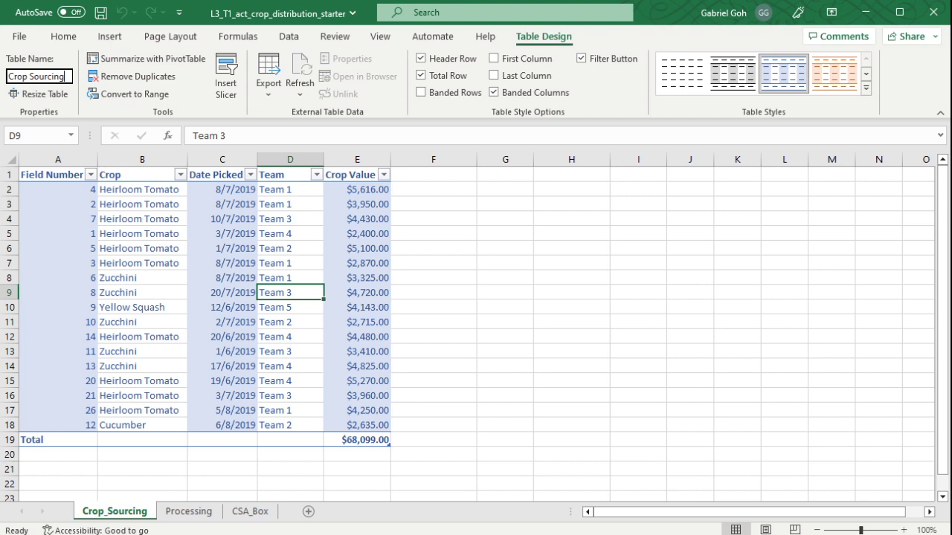
{"action": "key", "text": "Return"}
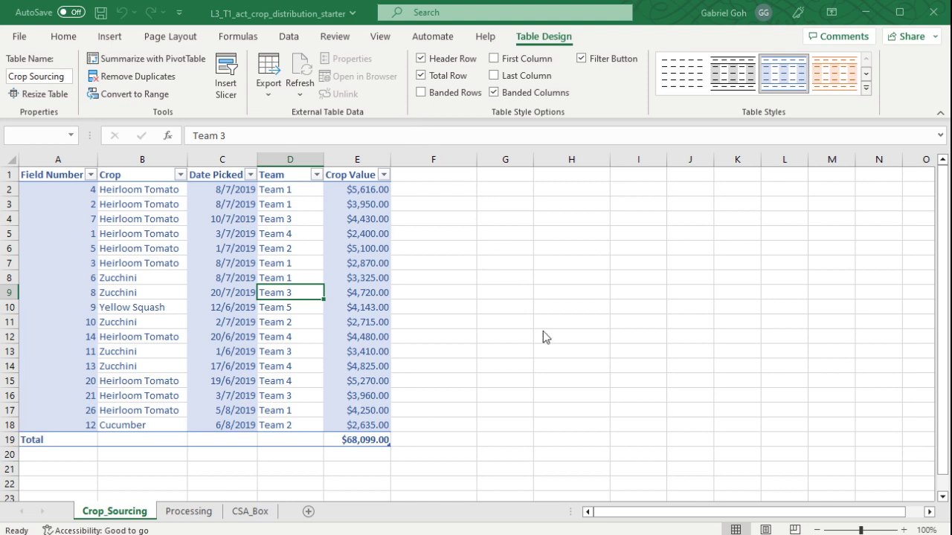
Step: Rename the crop table on the Crop_Sourcing sheet to CropSourcing, without a space
{"action": "left_click", "coordinate": [55, 76]}
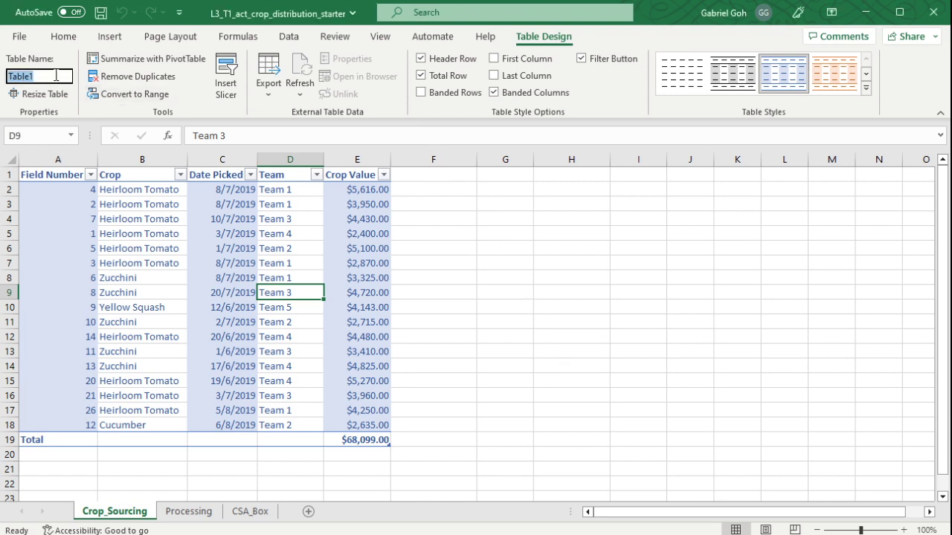
{"action": "type", "text": "CropSourcing"}
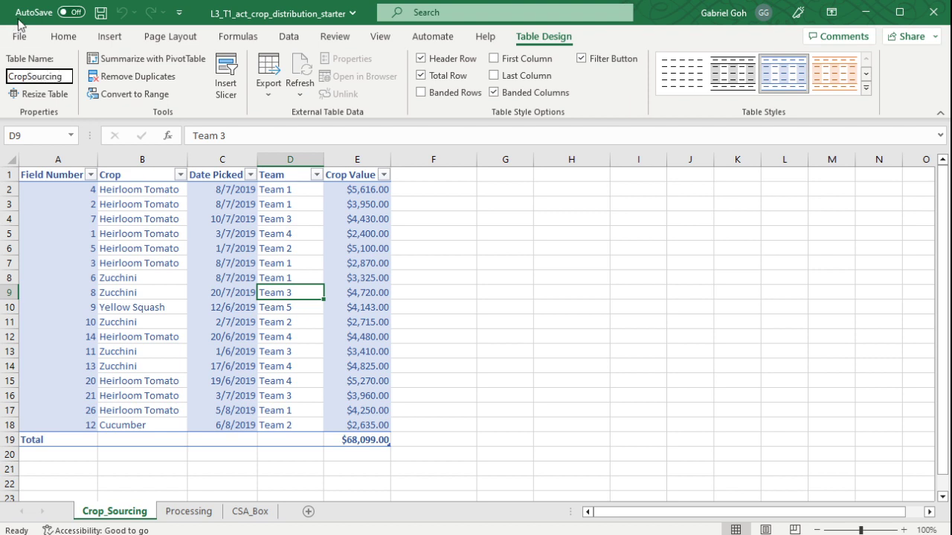
{"action": "left_click", "coordinate": [28, 76]}
{"action": "key", "text": "Return"}
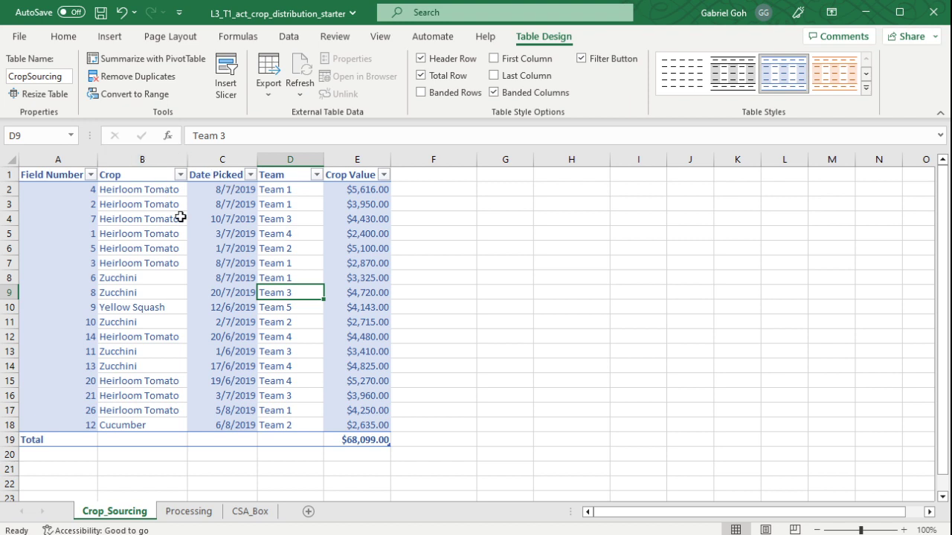
Step: Check name-based navigation by selecting the CropSourcing data and jumping to Table2, and return to the Crop_Sourcing sheet
{"action": "left_click", "coordinate": [77, 140]}
{"action": "key", "text": "ctrl+a"}
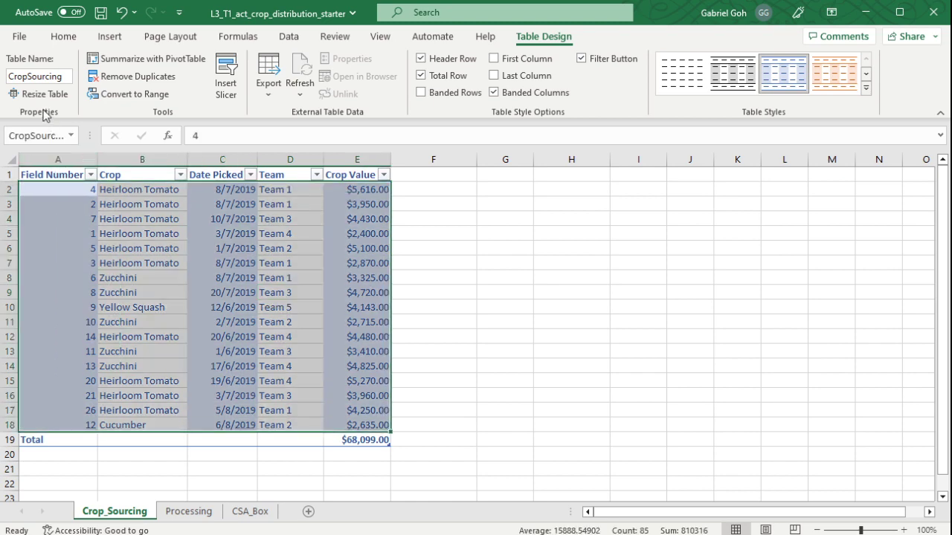
{"action": "left_click", "coordinate": [72, 136]}
{"action": "type", "text": "Table2"}
{"action": "key", "text": "Return"}
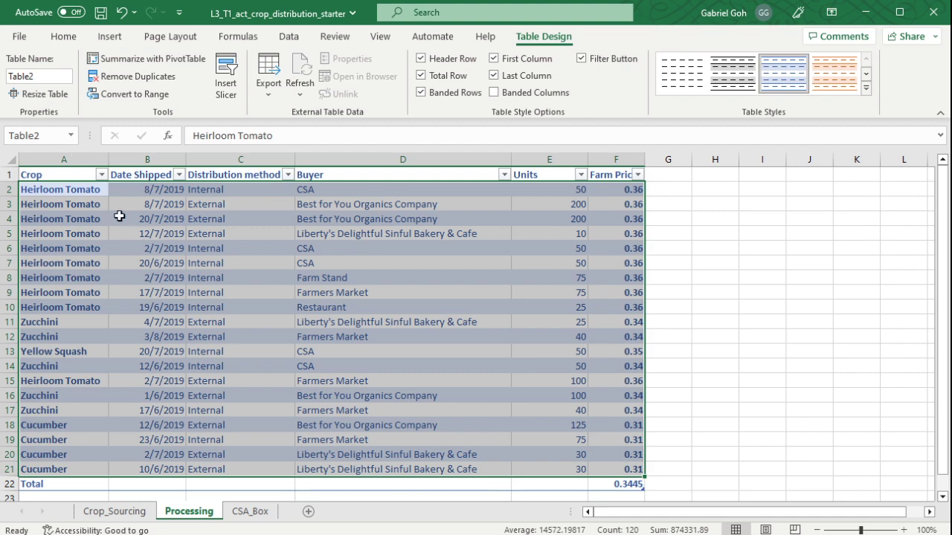
{"action": "left_click", "coordinate": [114, 511]}
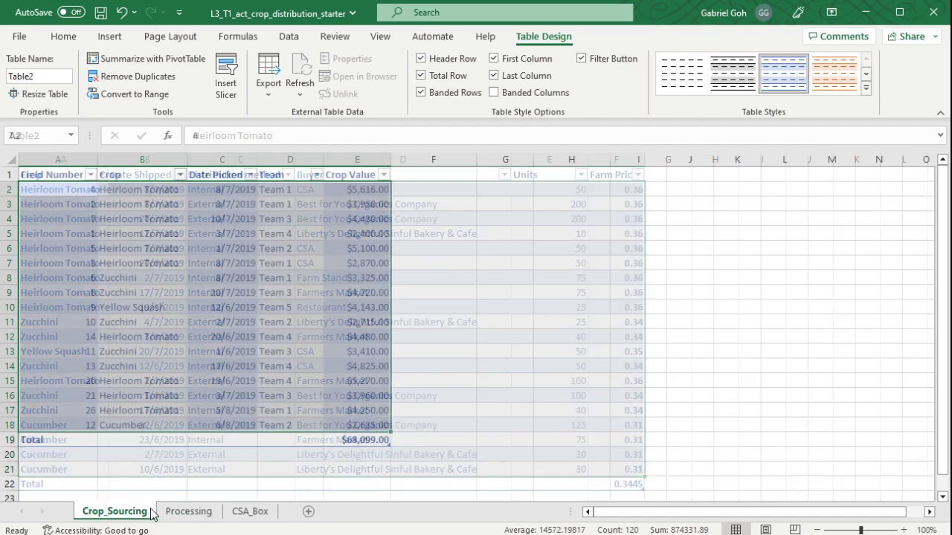
Step: Enter four sample first names down cells H4:H7, beside the crop table
{"action": "left_click", "coordinate": [585, 227]}
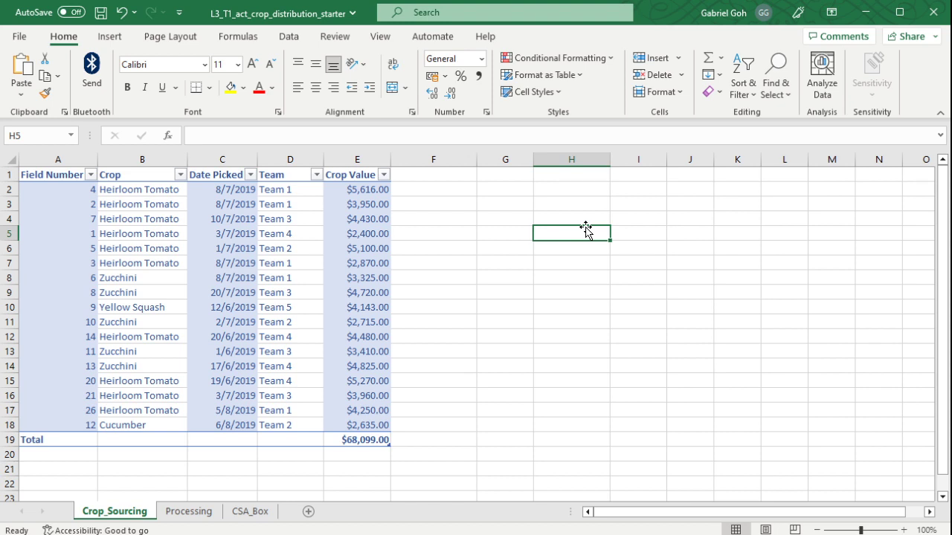
{"action": "key", "text": "Up"}
{"action": "type", "text": "ahmad"}
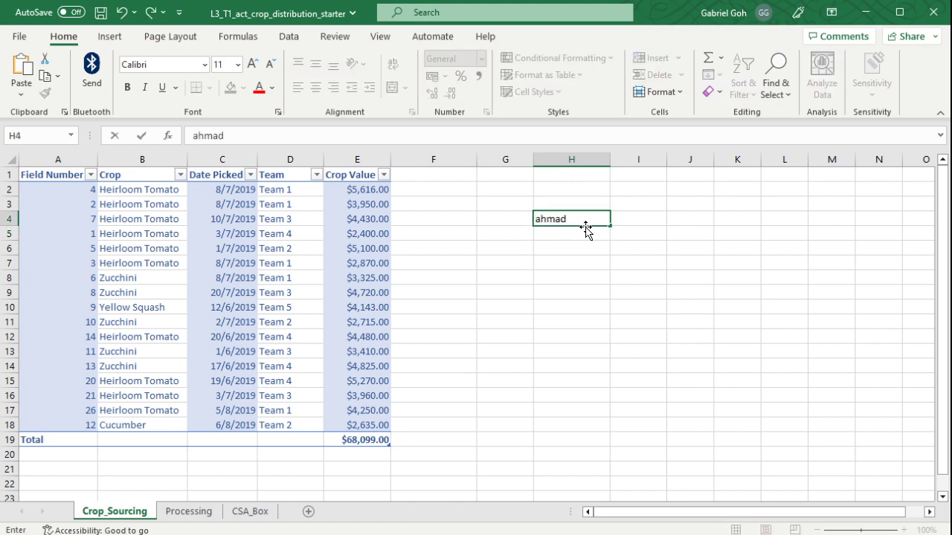
{"action": "key", "text": "Return"}
{"action": "type", "text": "muthuy"}
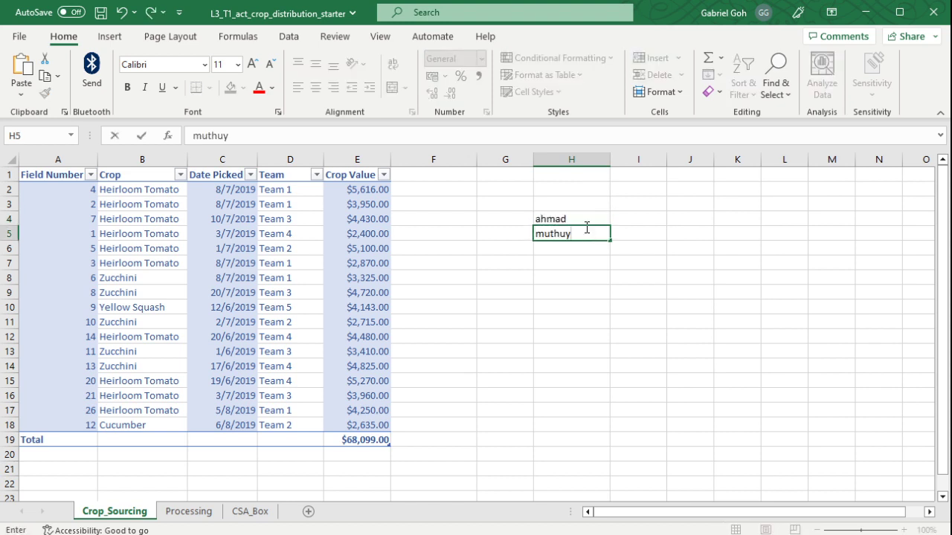
{"action": "key", "text": "BackSpace"}
{"action": "key", "text": "BackSpace"}
{"action": "type", "text": "u"}
{"action": "key", "text": "Return"}
{"action": "type", "text": "ali"}
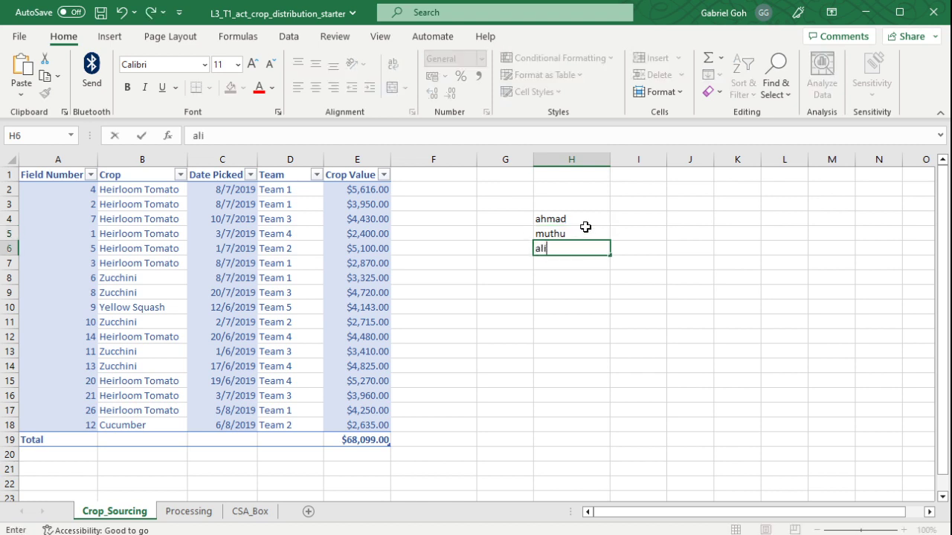
{"action": "key", "text": "Return"}
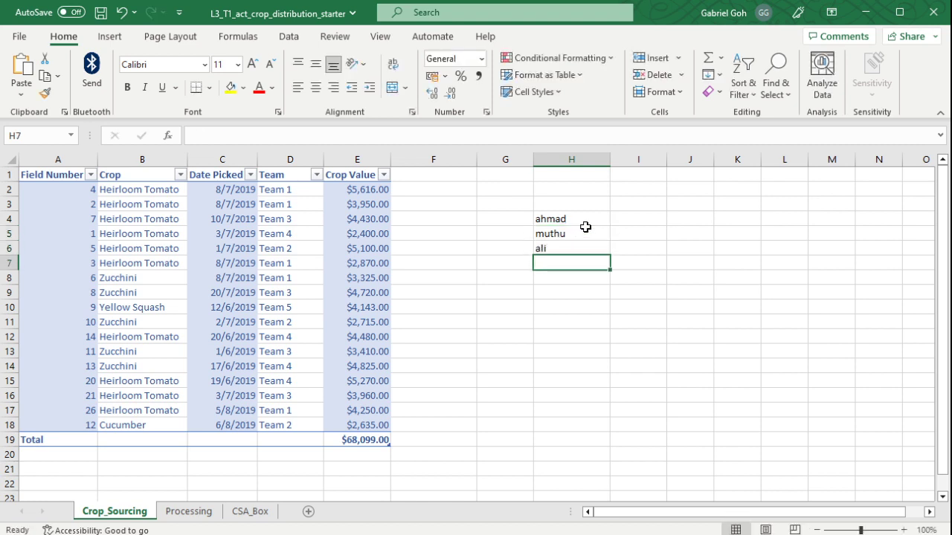
{"action": "type", "text": "ah beng"}
{"action": "key", "text": "Return"}
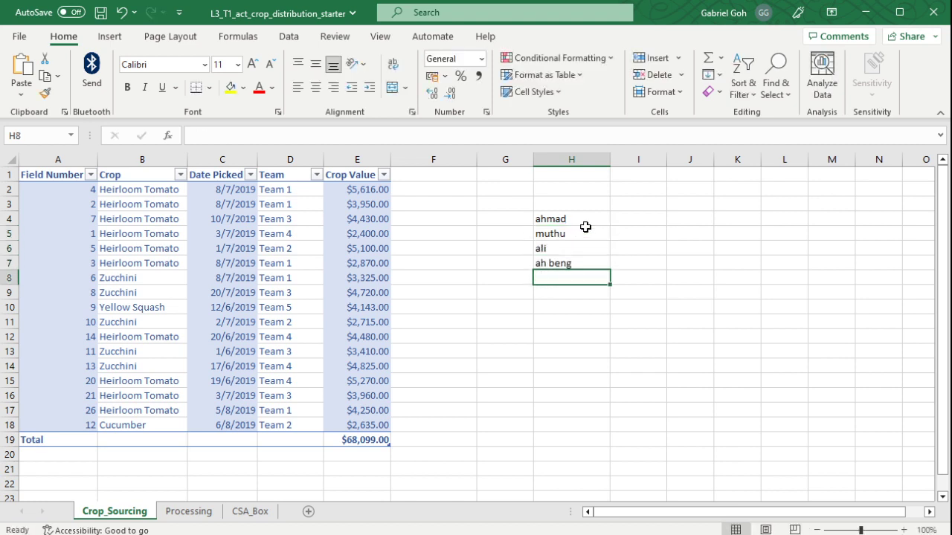
Step: Extend the name list with three more sample first names in cells H8:H10
{"action": "left_click_drag", "start_coordinate": [596, 218], "coordinate": [573, 261]}
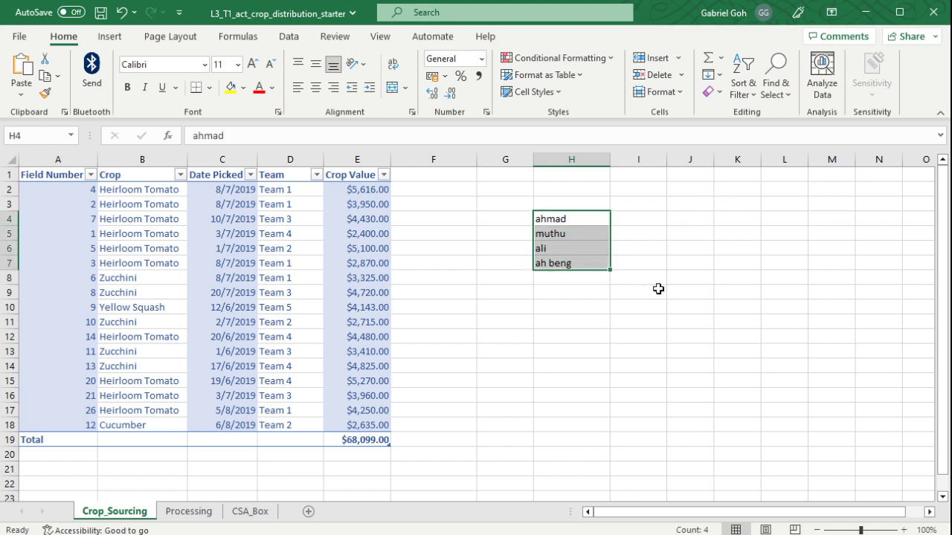
{"action": "left_click", "coordinate": [550, 278]}
{"action": "type", "text": "r"}
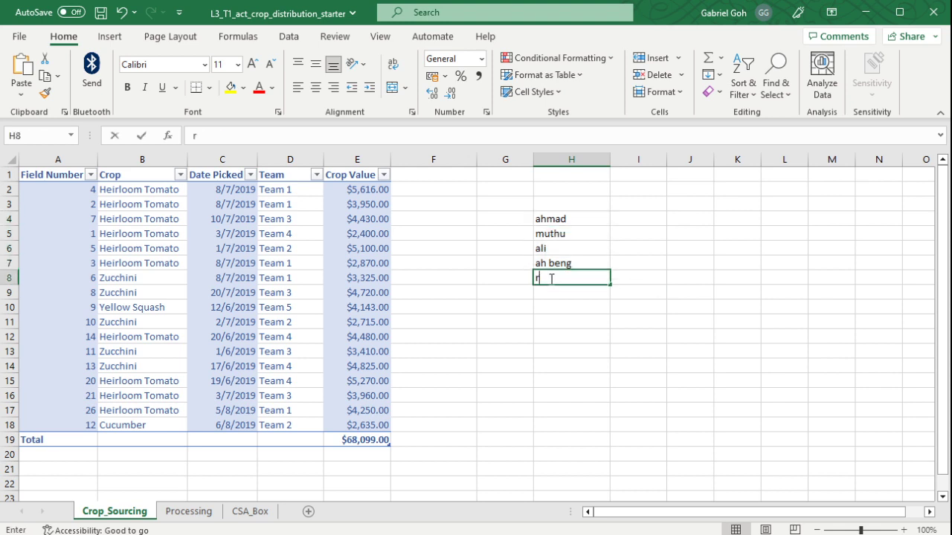
{"action": "type", "text": "obert"}
{"action": "key", "text": "Return"}
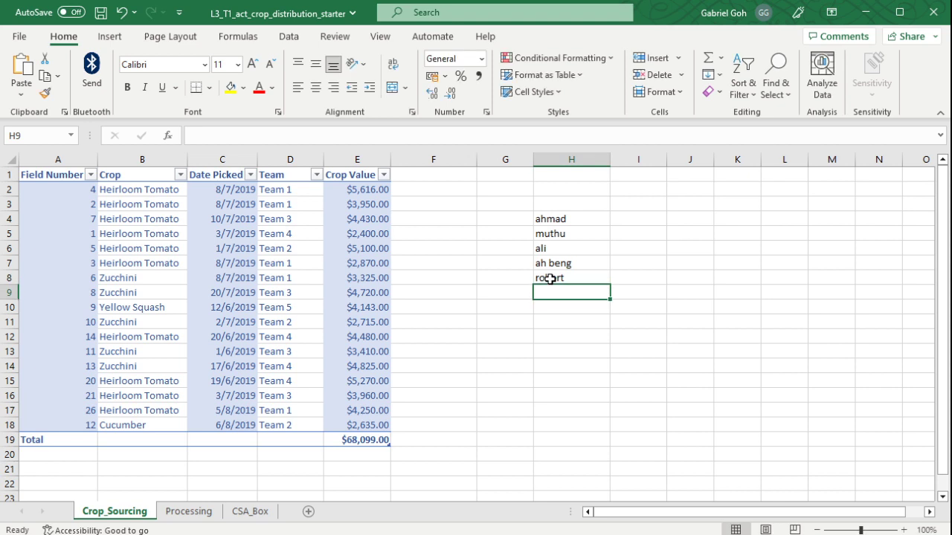
{"action": "type", "text": "christina"}
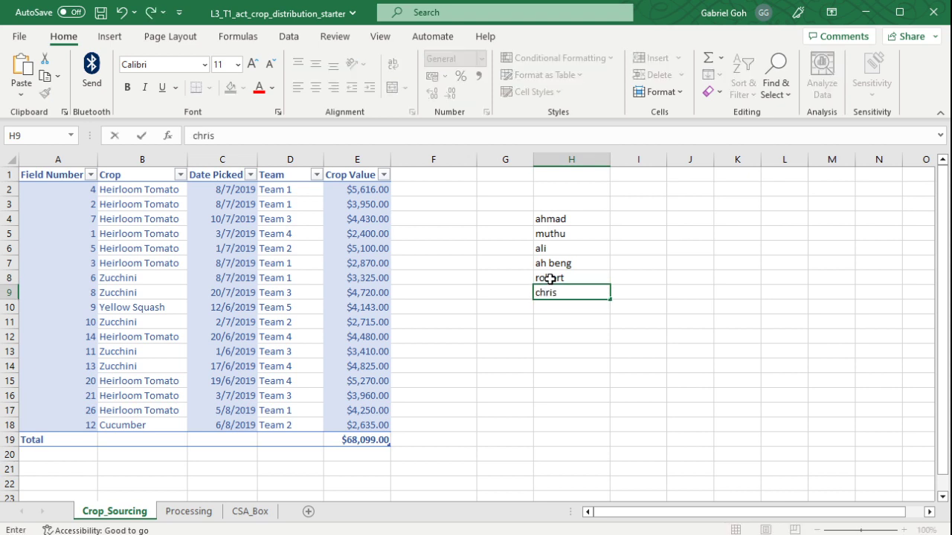
{"action": "key", "text": "Return"}
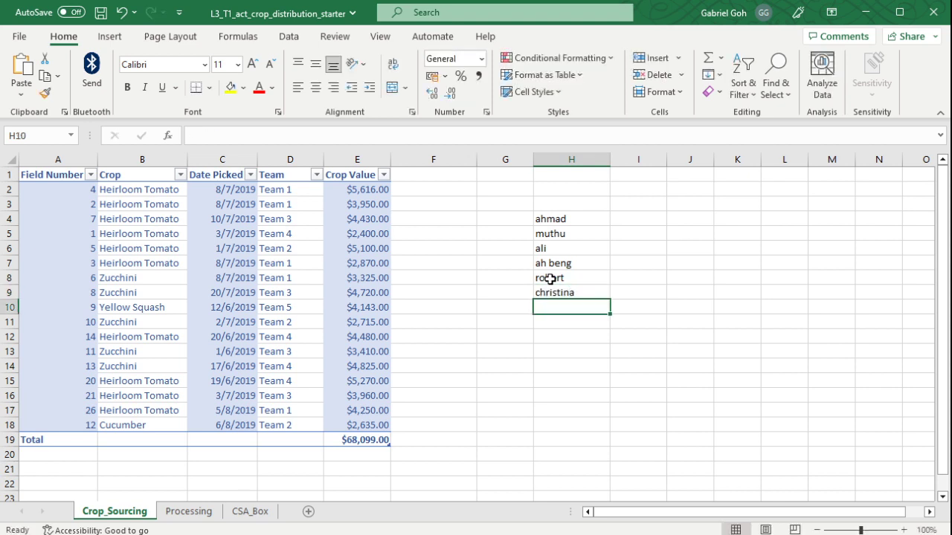
{"action": "type", "text": "leeroy"}
{"action": "key", "text": "Return"}
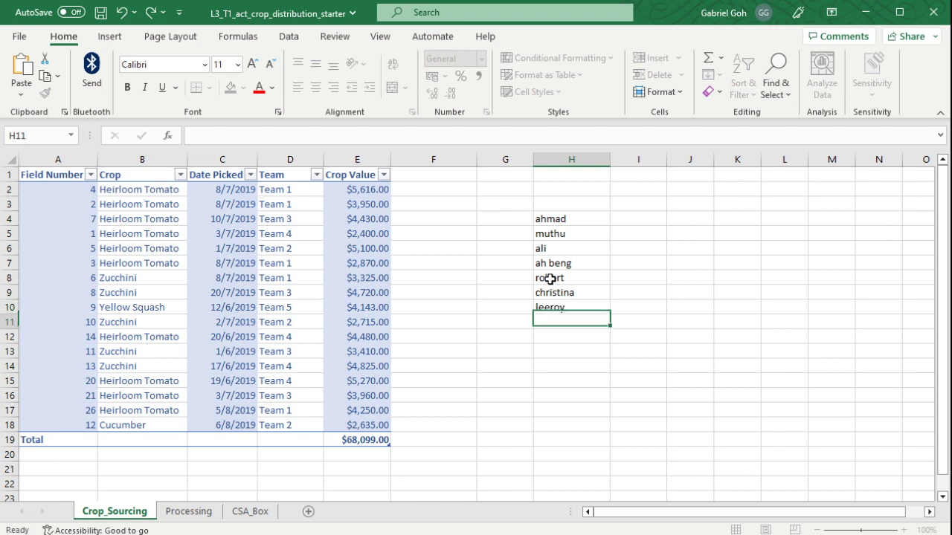
Step: Define the range name namelist for cells H4:H10
{"action": "left_click_drag", "start_coordinate": [576, 218], "coordinate": [582, 305]}
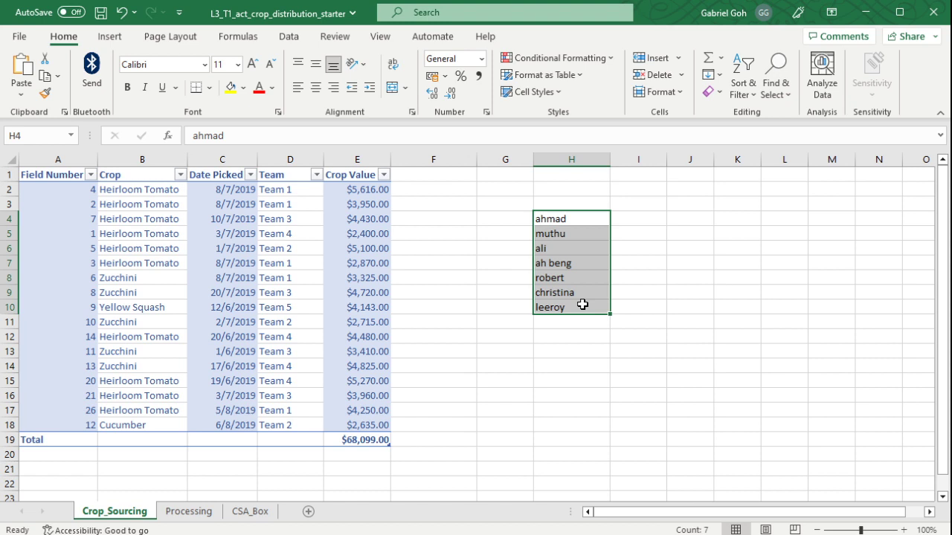
{"action": "left_click", "coordinate": [39, 131]}
{"action": "type", "text": "namelist"}
{"action": "key", "text": "Return"}
Step: Move away from the list and jump back to it using its range name namelist
{"action": "left_click", "coordinate": [514, 377]}
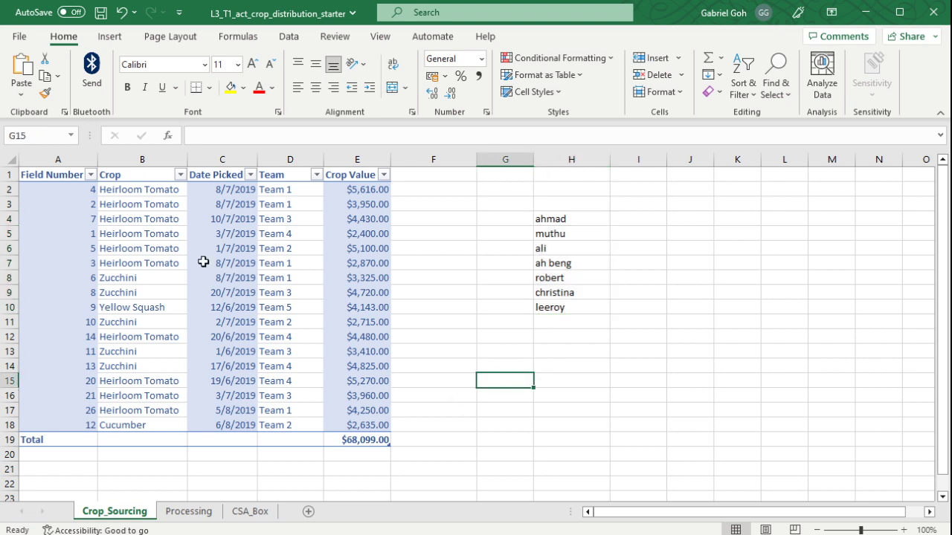
{"action": "left_click", "coordinate": [75, 142]}
{"action": "type", "text": "namelist"}
{"action": "key", "text": "Return"}
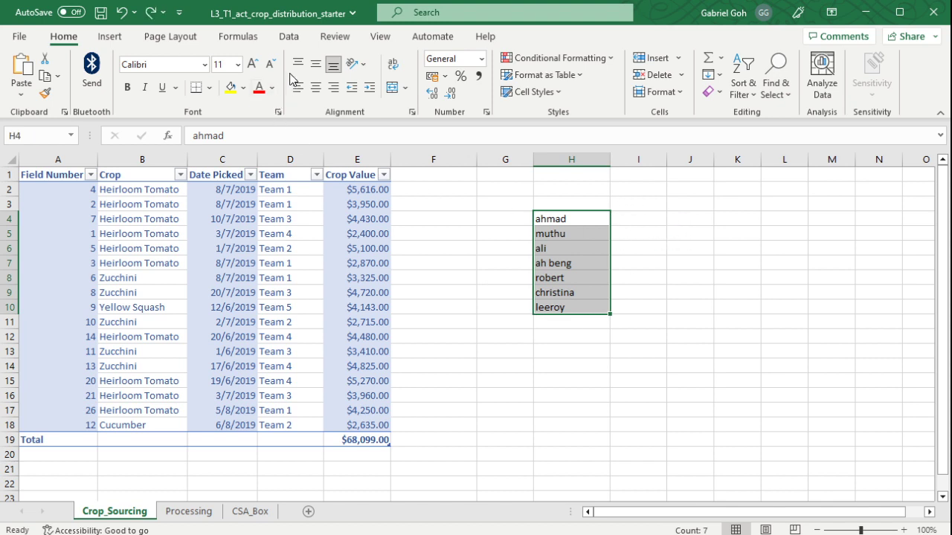
Step: Open the Name Manager to review the workbook's defined names
{"action": "left_click", "coordinate": [282, 39]}
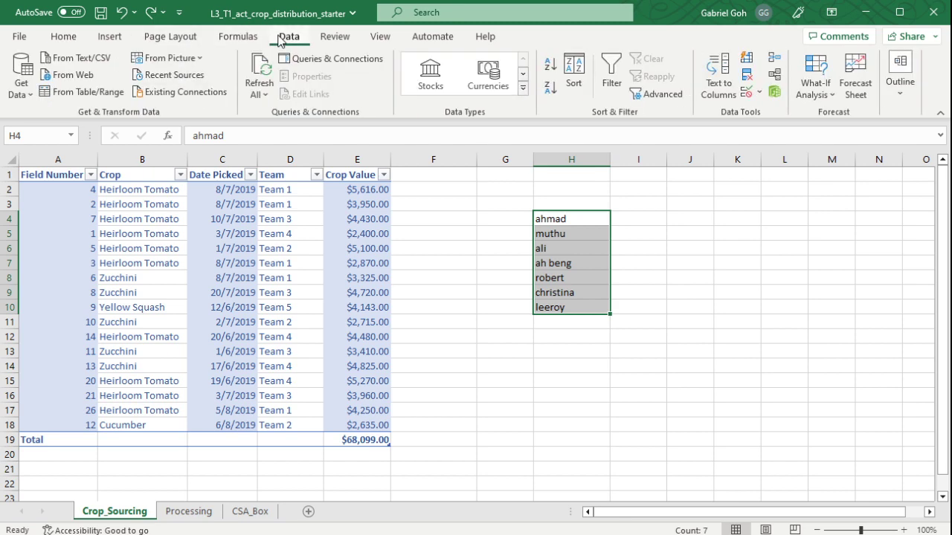
{"action": "left_click", "coordinate": [230, 39]}
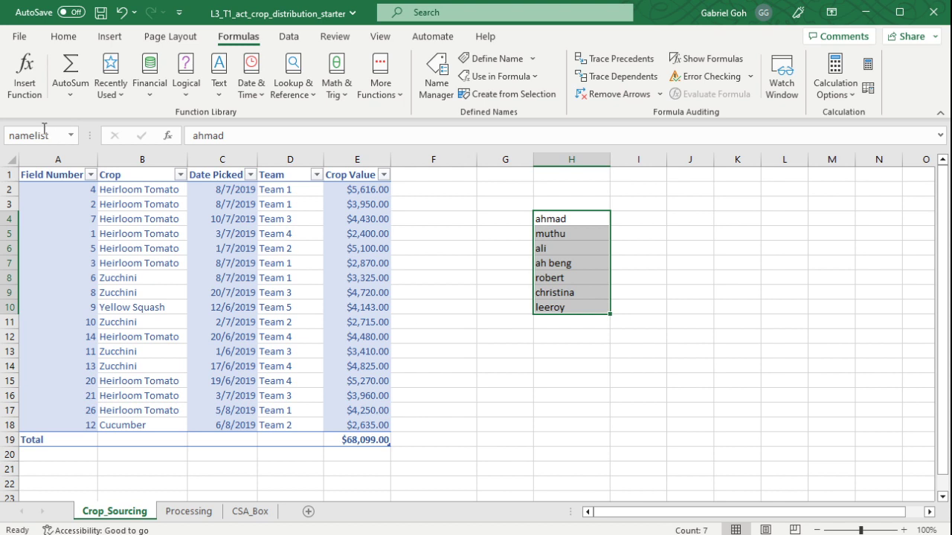
{"action": "left_click", "coordinate": [67, 138]}
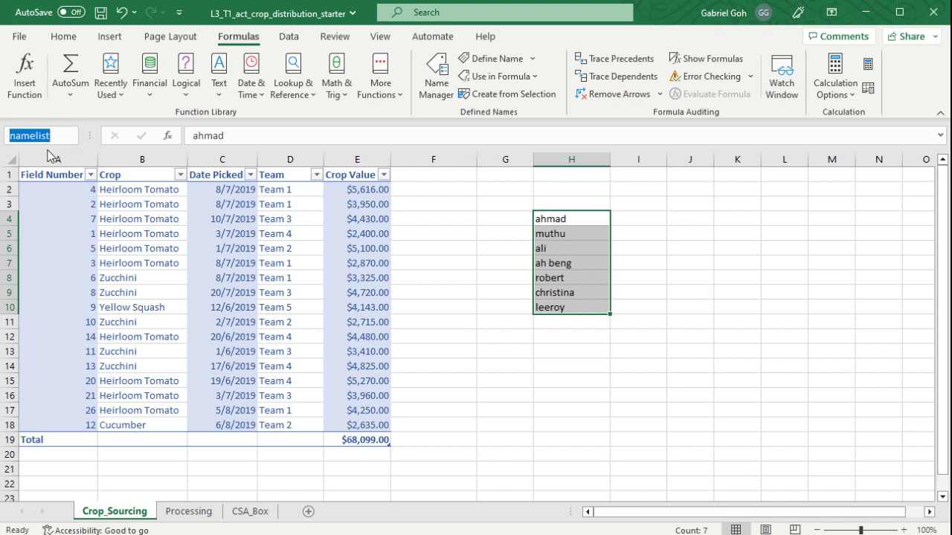
{"action": "left_click", "coordinate": [444, 98]}
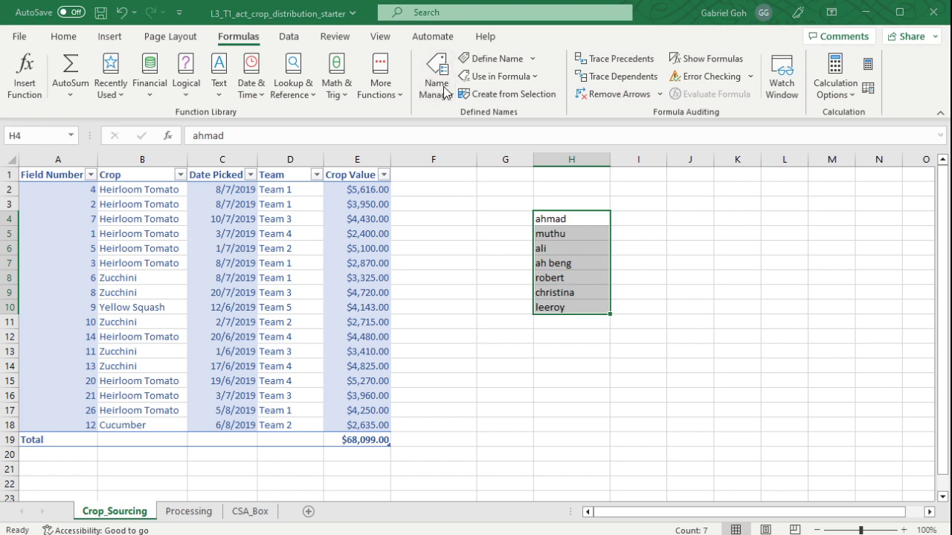